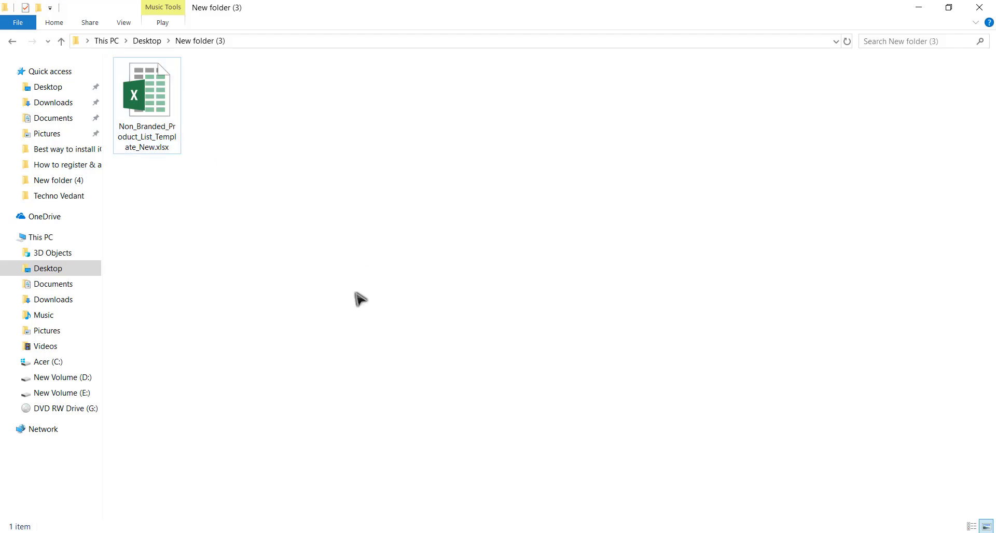
# Switch to Firefox, go from the Google homepage to Google Docs and create a blank document.
pyautogui.click(337, 498)
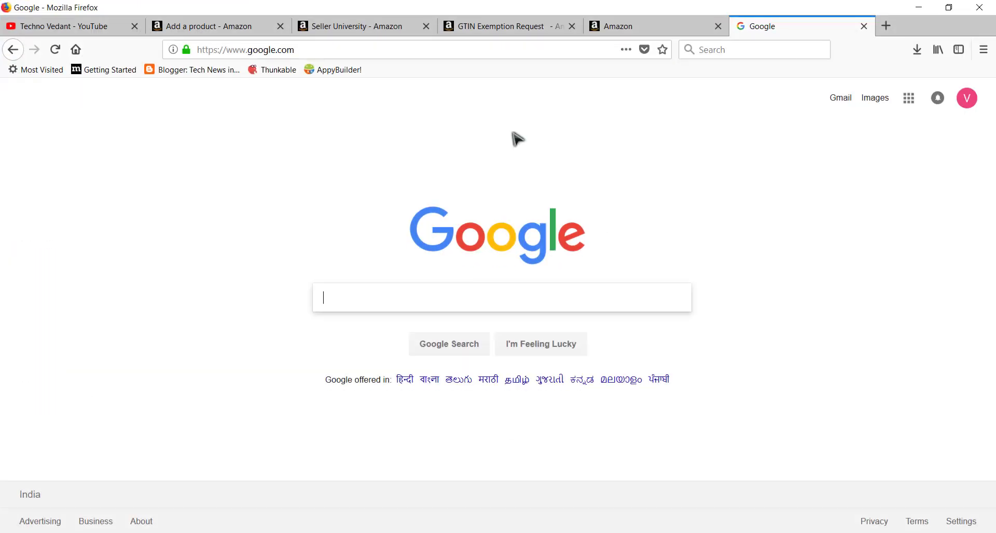
pyautogui.click(911, 101)
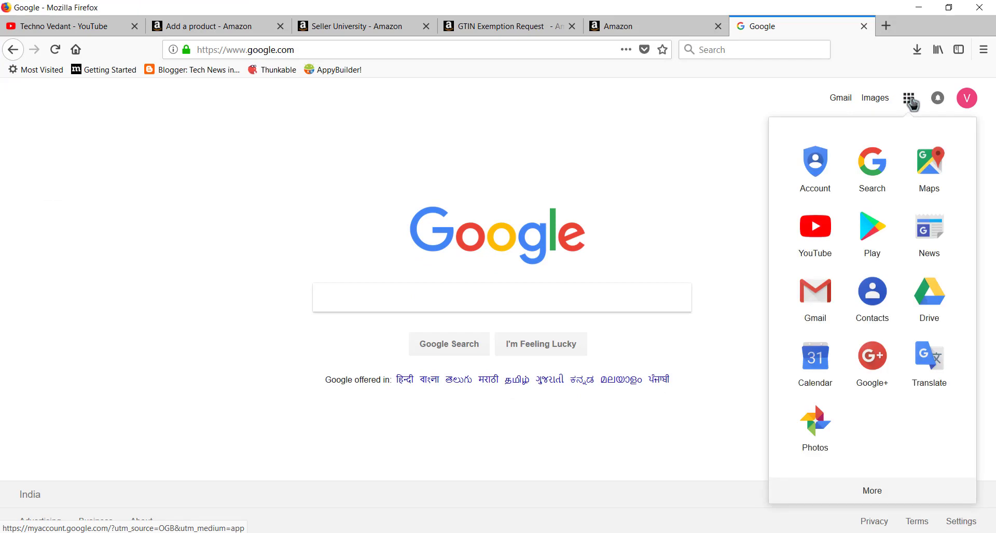
pyautogui.click(871, 496)
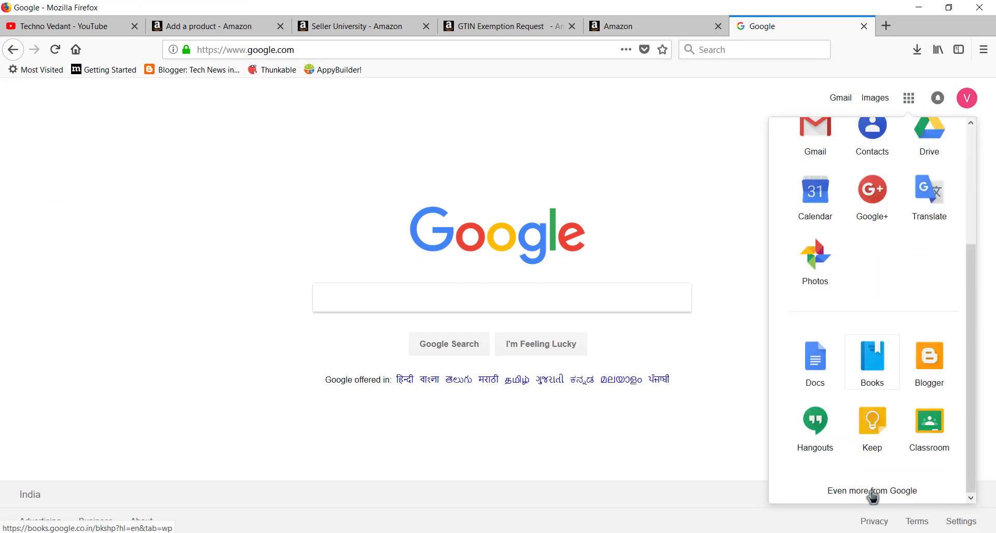
pyautogui.click(818, 366)
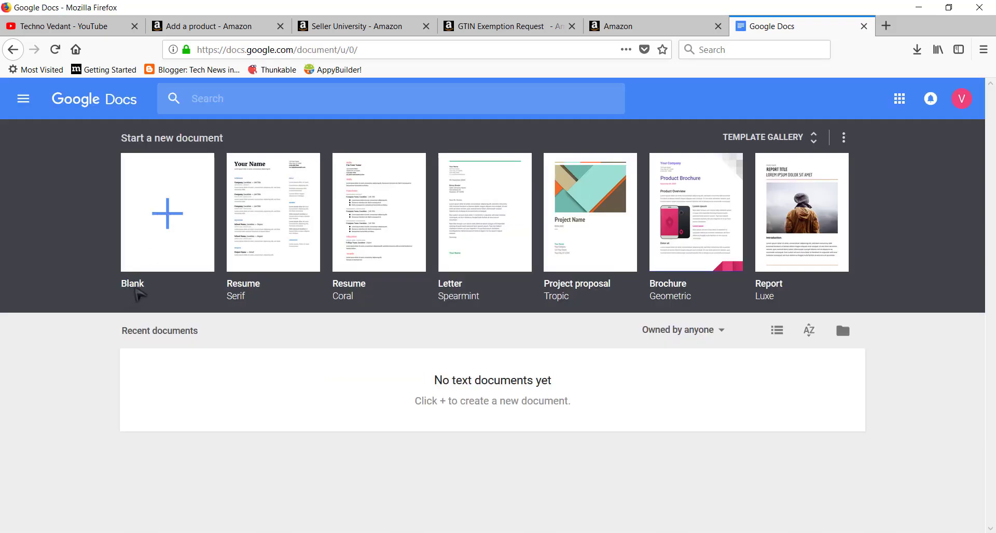
pyautogui.click(167, 218)
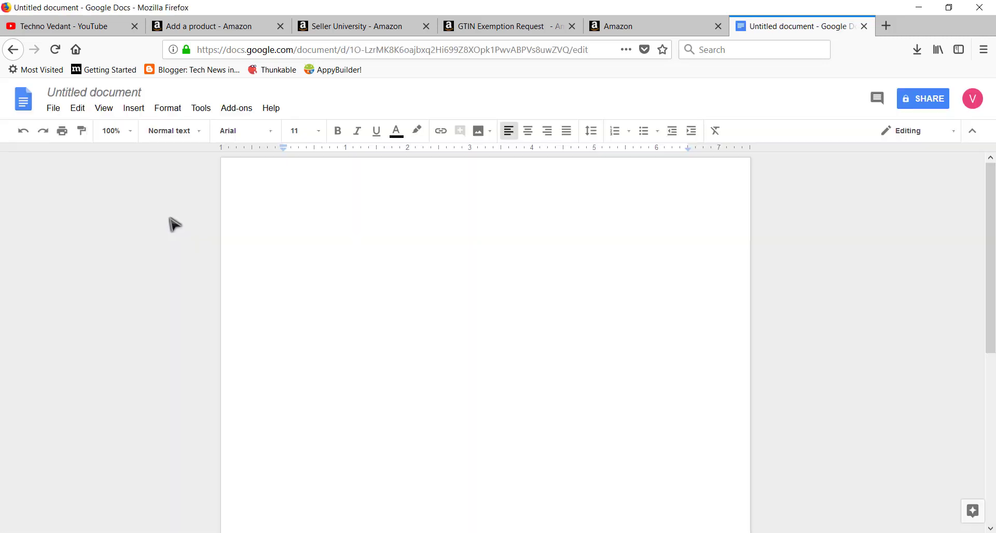
# Upload Non_Branded_Product_List_Template_New.xlsx from the computer and open it as a spreadsheet.
pyautogui.click(53, 109)
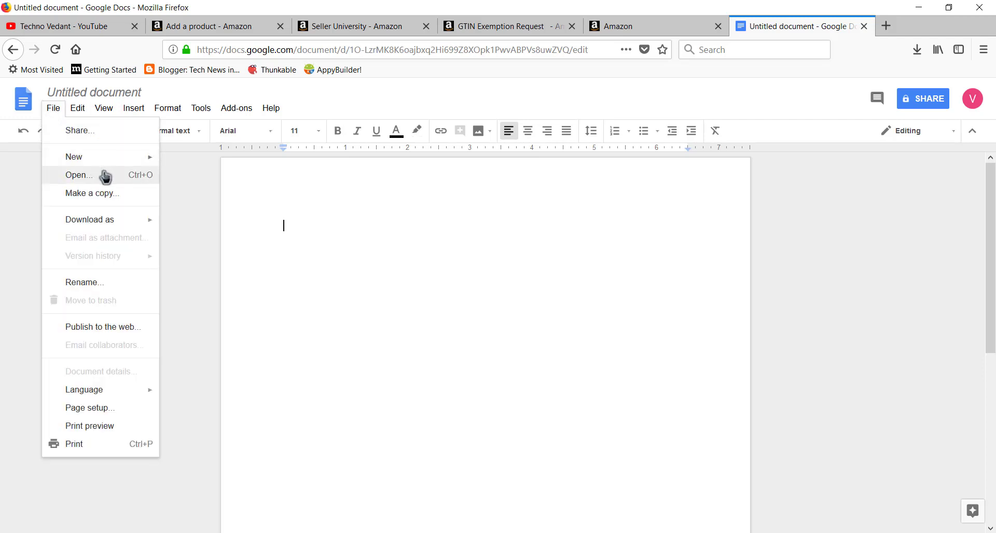
pyautogui.click(77, 176)
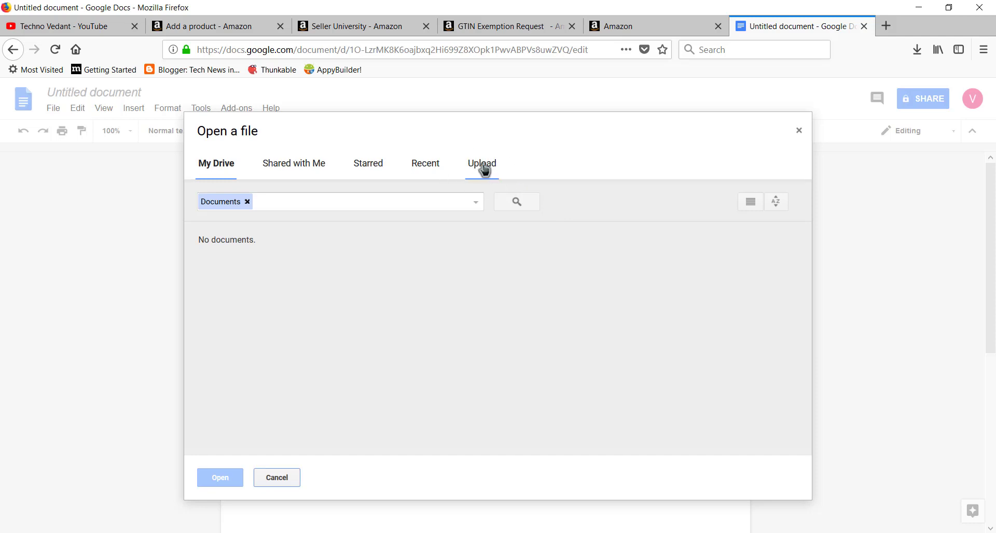
pyautogui.click(484, 167)
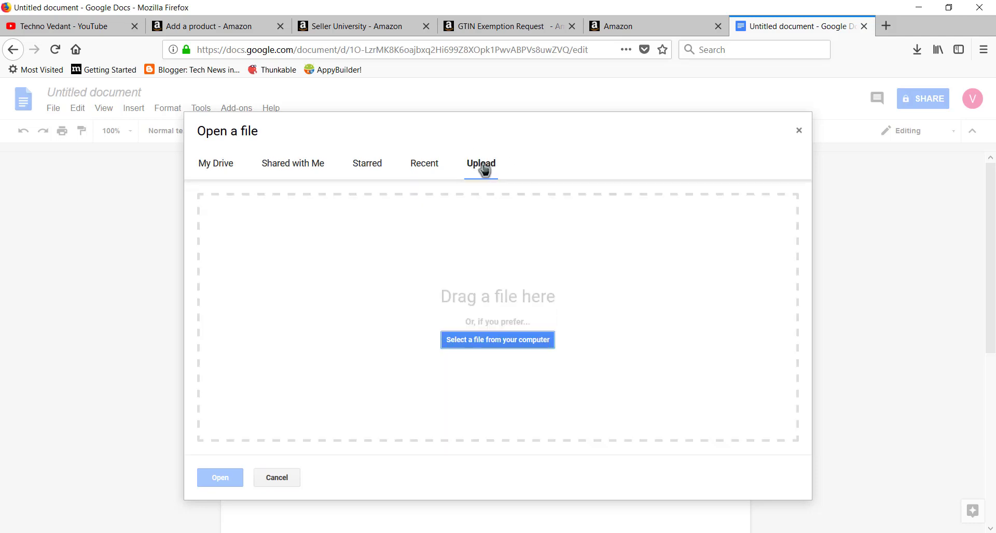
pyautogui.click(499, 347)
pyautogui.doubleClick(350, 169)
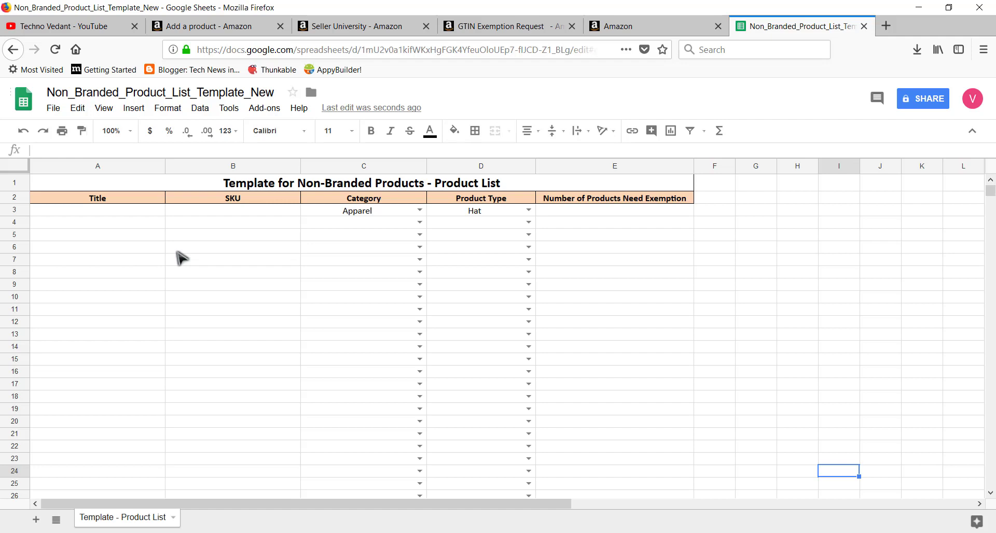
# Enter the title "Mens Shirt - Black - 40" for the first product in cell A3.
pyautogui.click(113, 213)
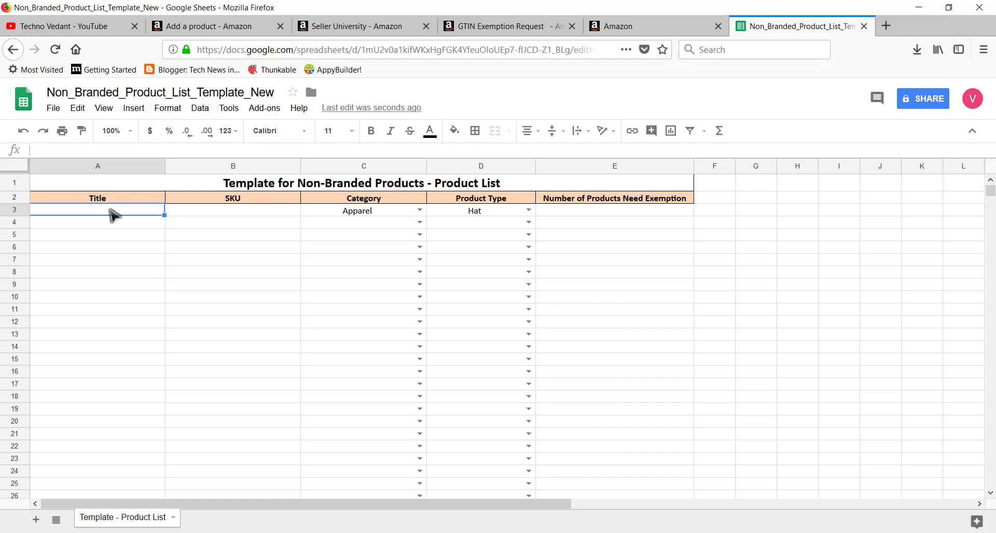
pyautogui.write('Mens')
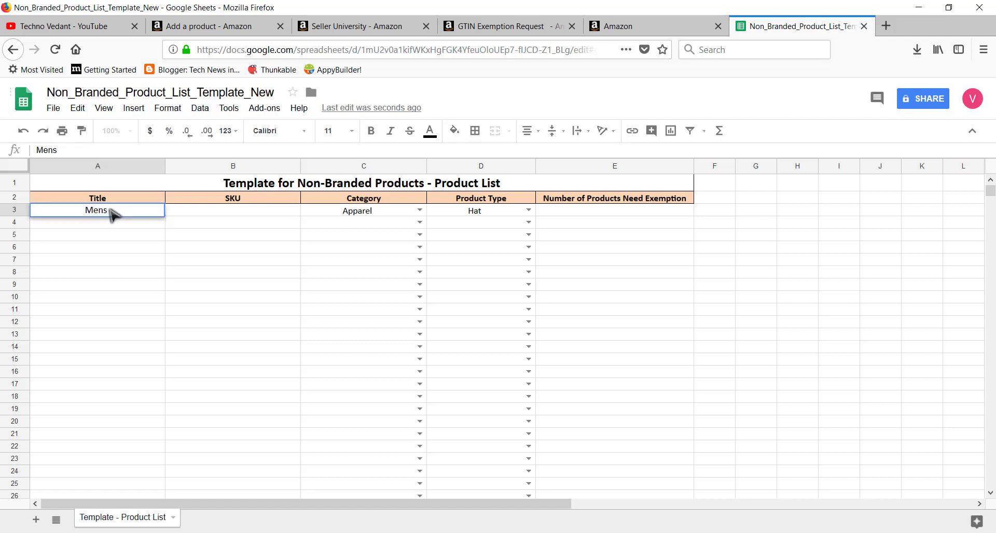
pyautogui.write(' Shirt')
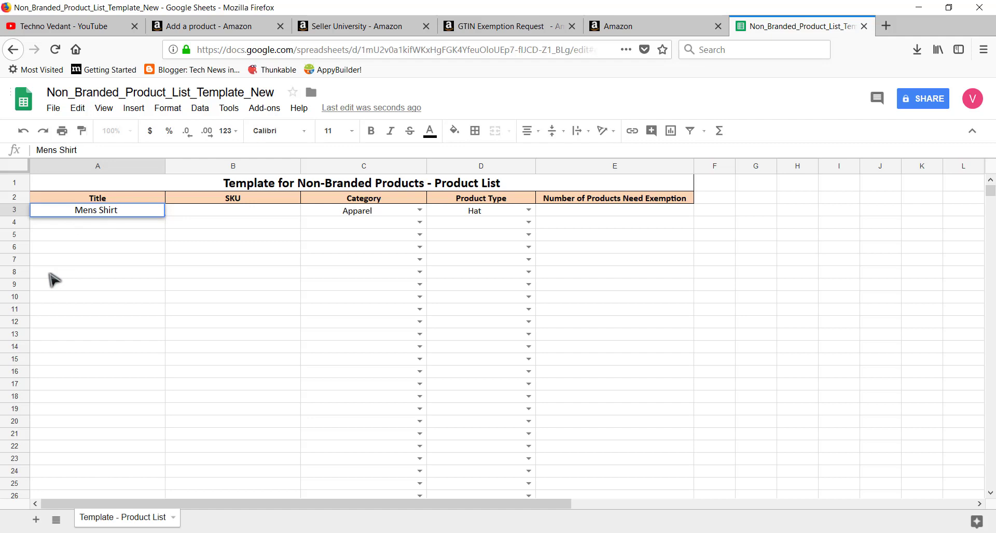
pyautogui.write('- Black -')
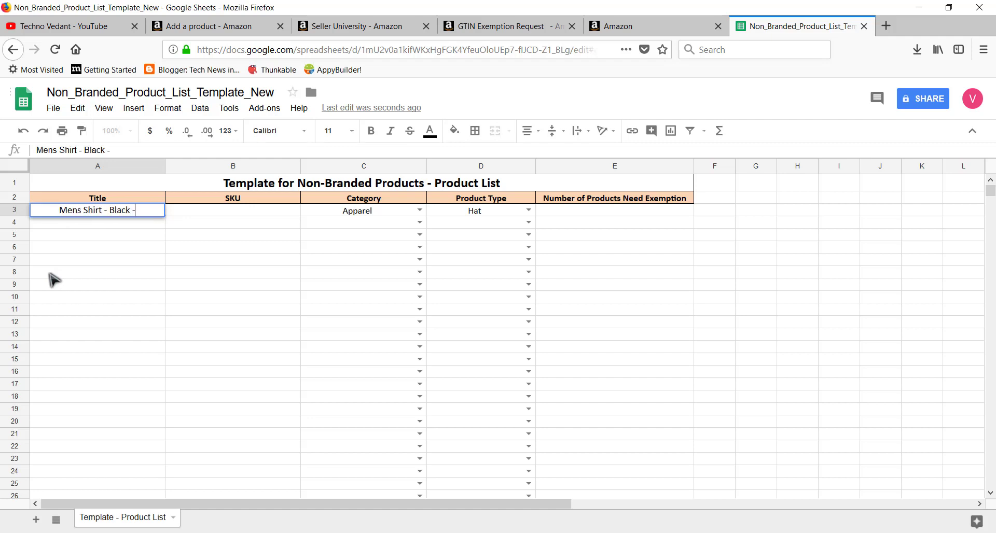
pyautogui.write(' 40')
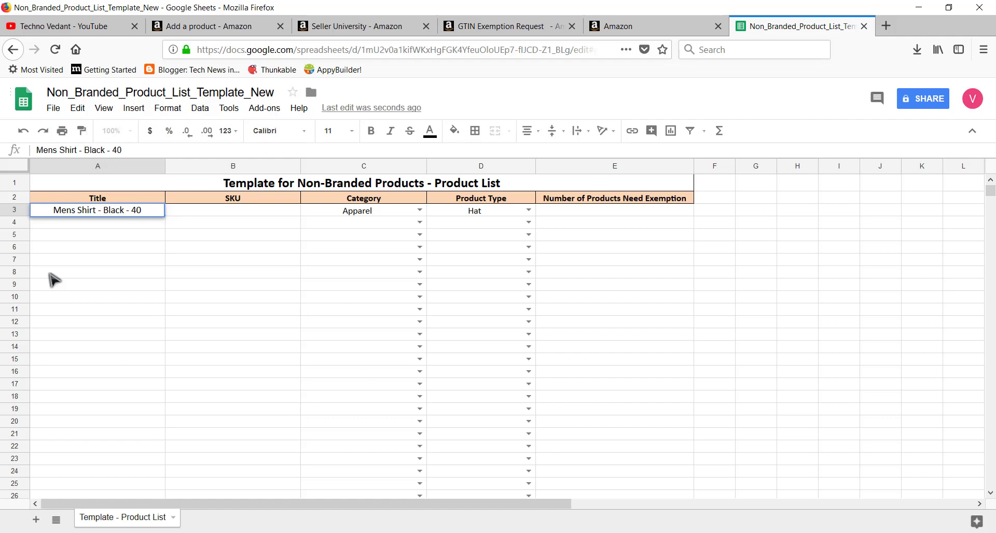
# Enter the SKU "Black-Shirt-40" for the first product in cell B3.
pyautogui.click(236, 211)
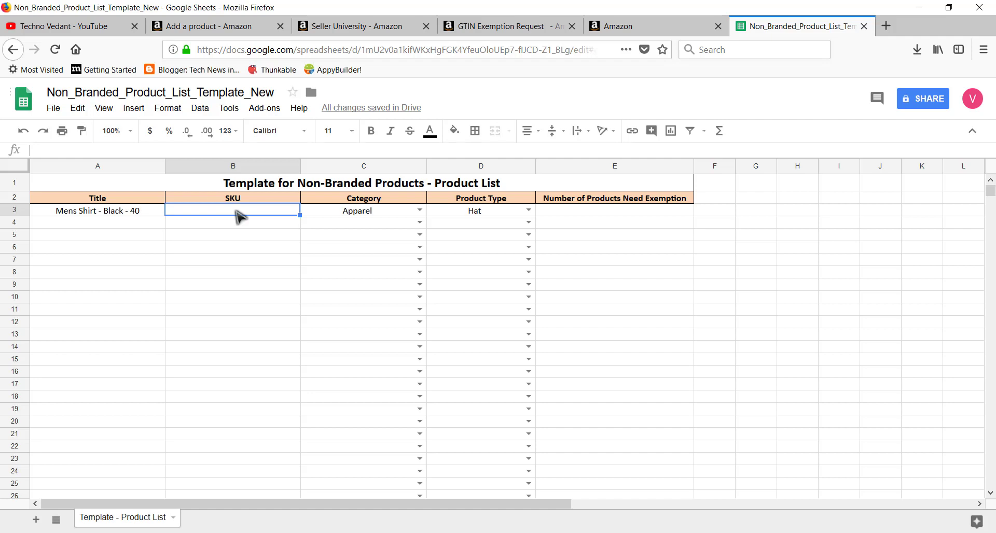
pyautogui.write('Black')
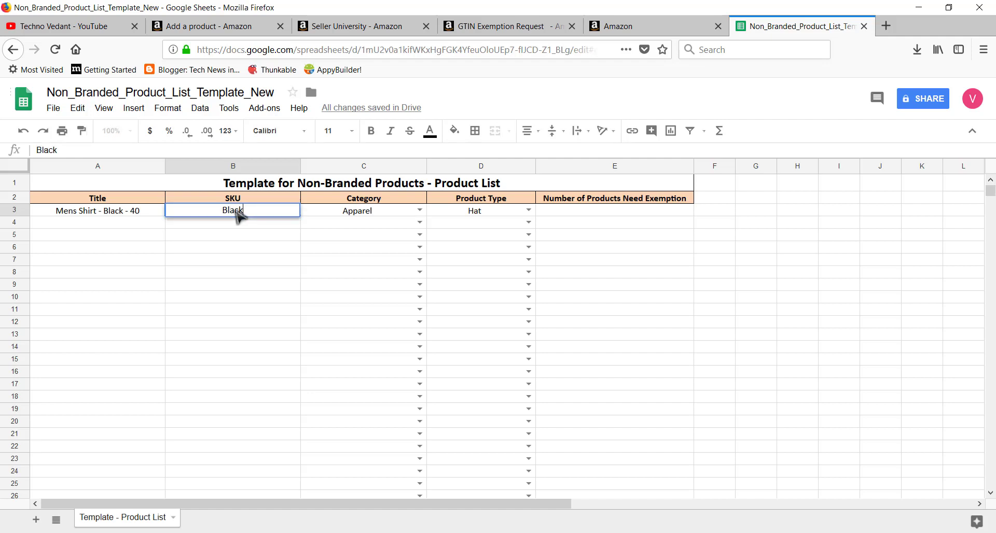
pyautogui.write('-Shirt-40')
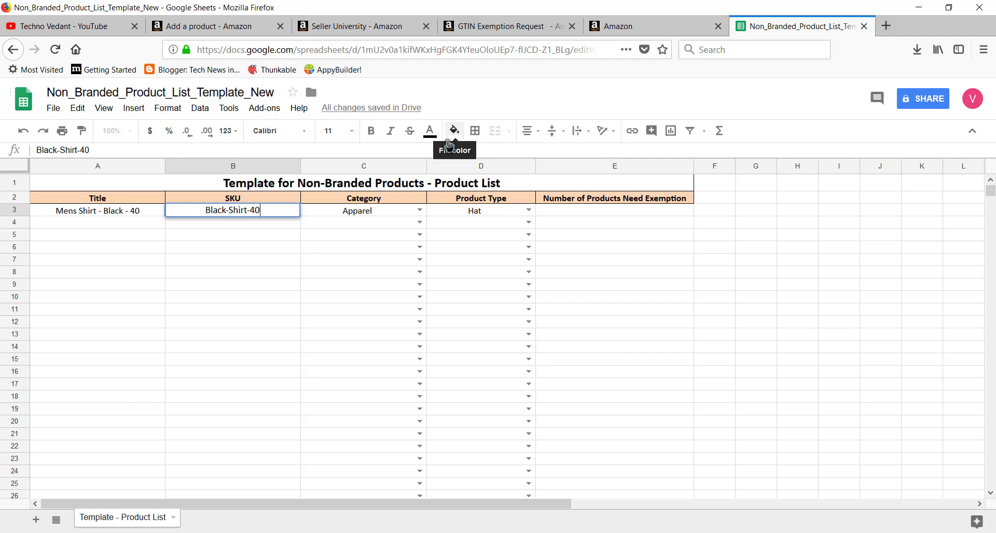
# Look through the category options for the first product in cell C3 and choose Apparel.
pyautogui.doubleClick(419, 213)
pyautogui.click(420, 215)
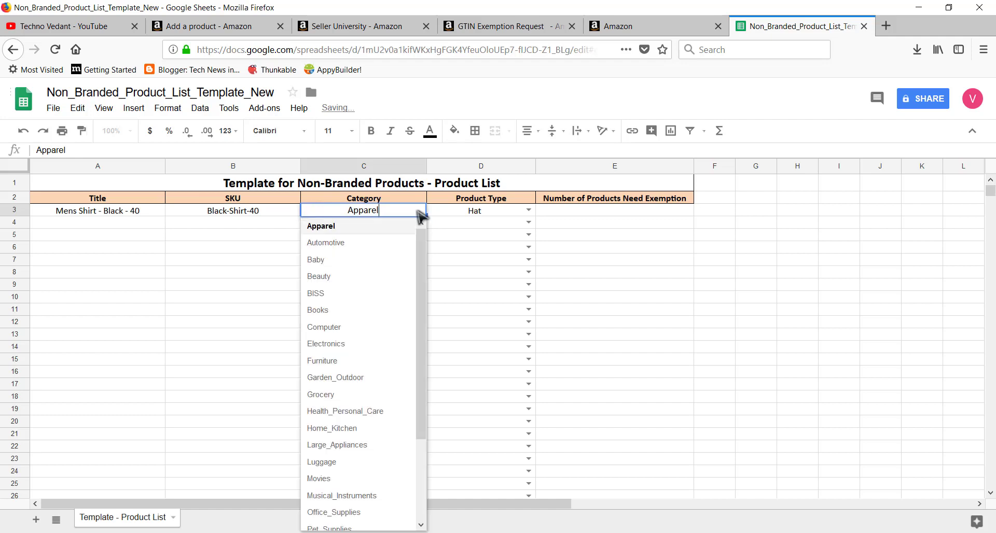
pyautogui.scroll(-3, 422, 342)
pyautogui.scroll(-1, 423, 343)
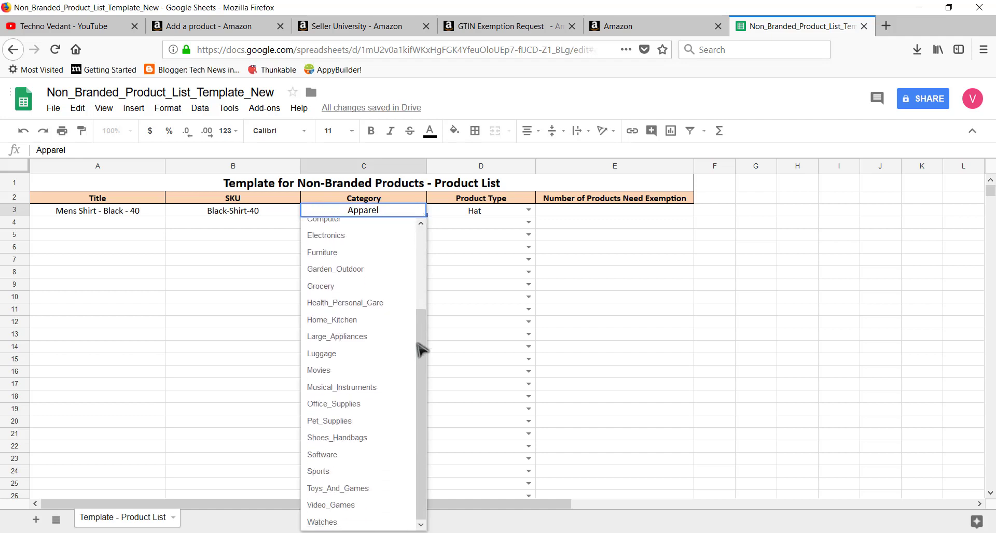
pyautogui.moveTo(420, 349); pyautogui.dragTo(418, 222)
pyautogui.click(323, 228)
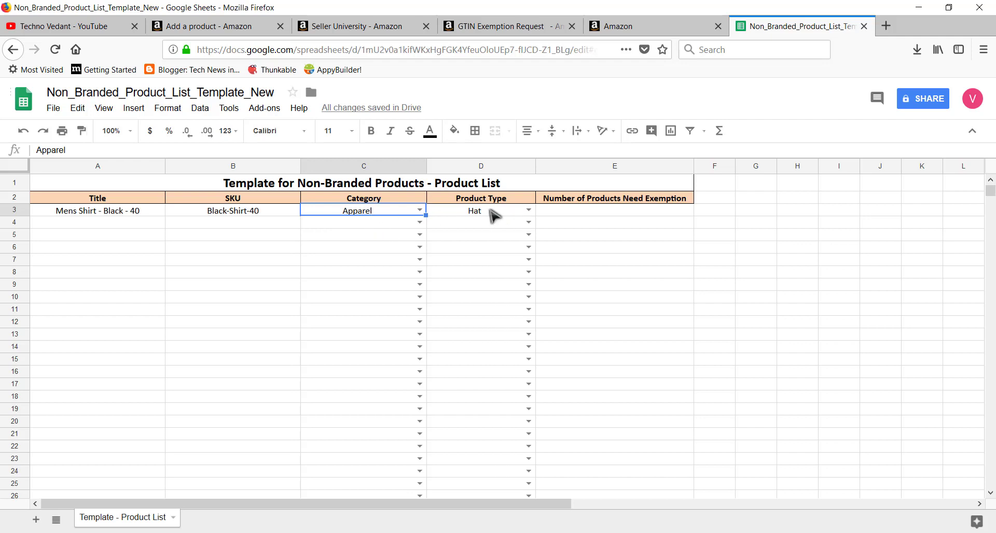
# Set the first product's type in D3 to "Shirt" and the number of products needing exemption in E3 to 20.
pyautogui.click(528, 211)
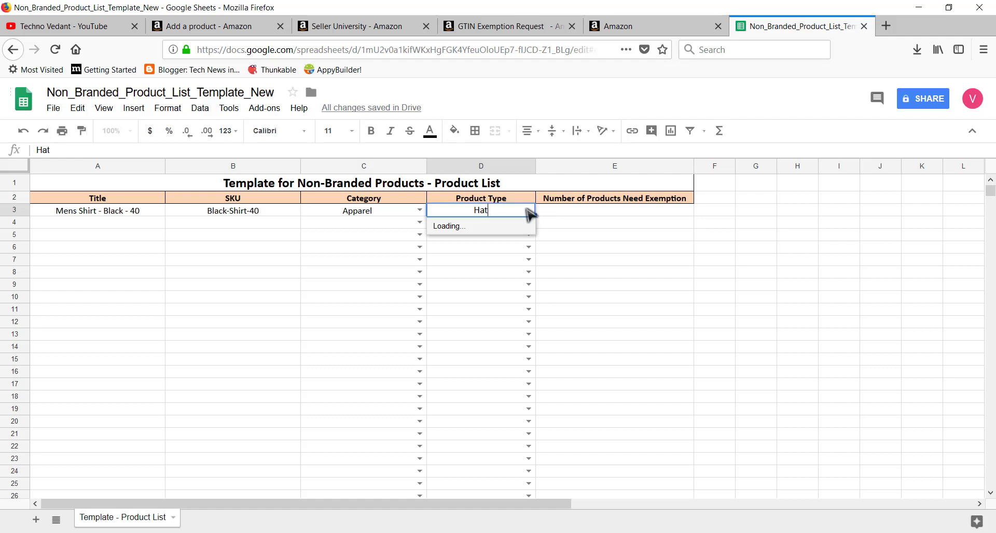
pyautogui.doubleClick(508, 210)
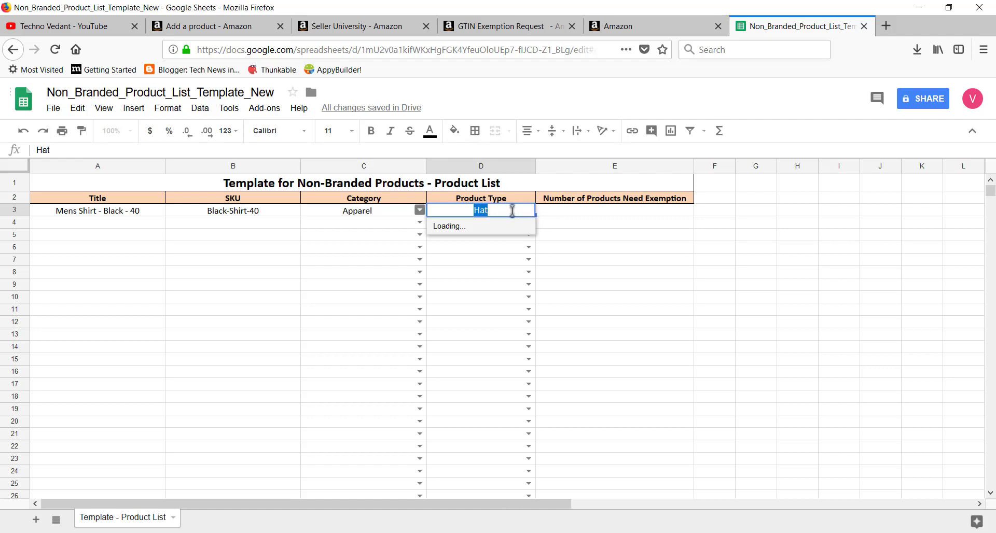
pyautogui.press('BackSpace')
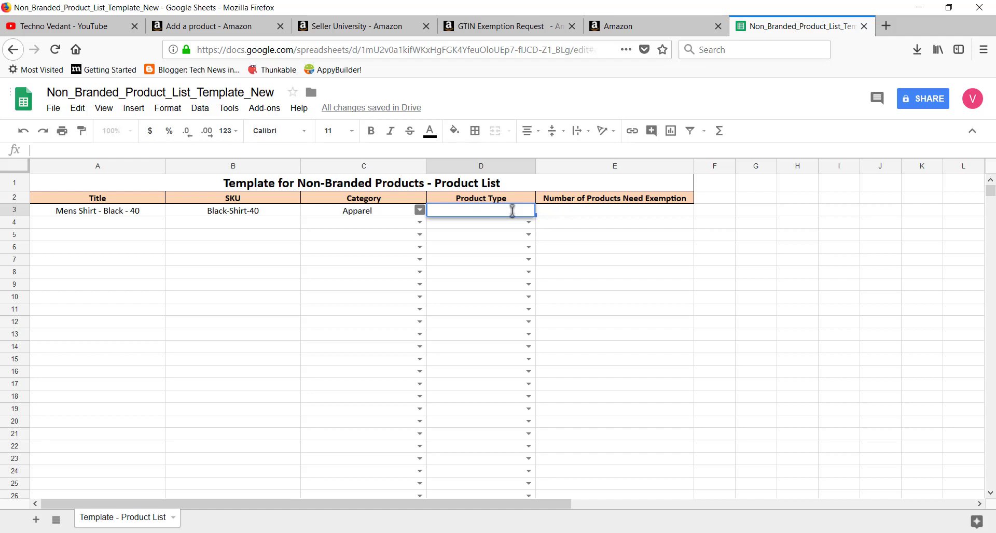
pyautogui.write('Shirt')
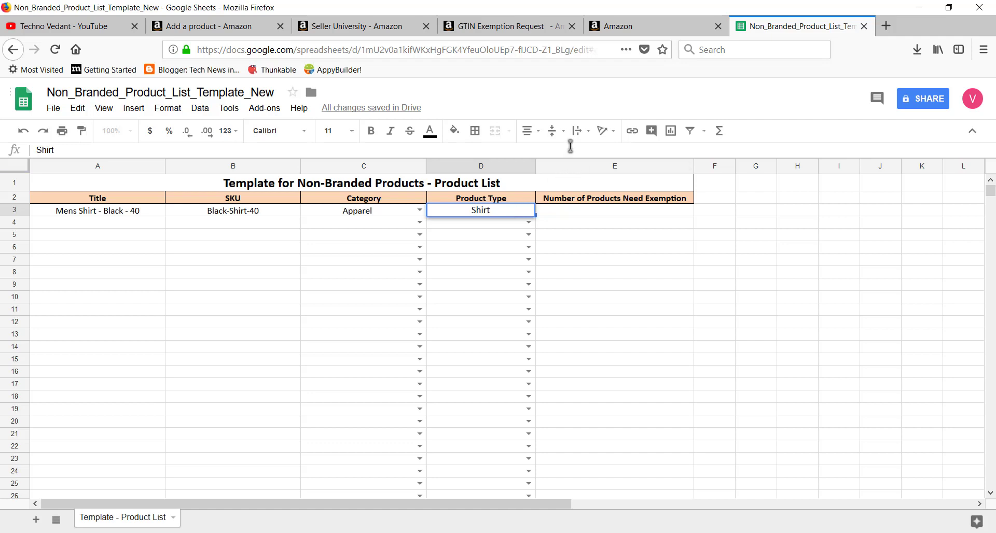
pyautogui.click(630, 213)
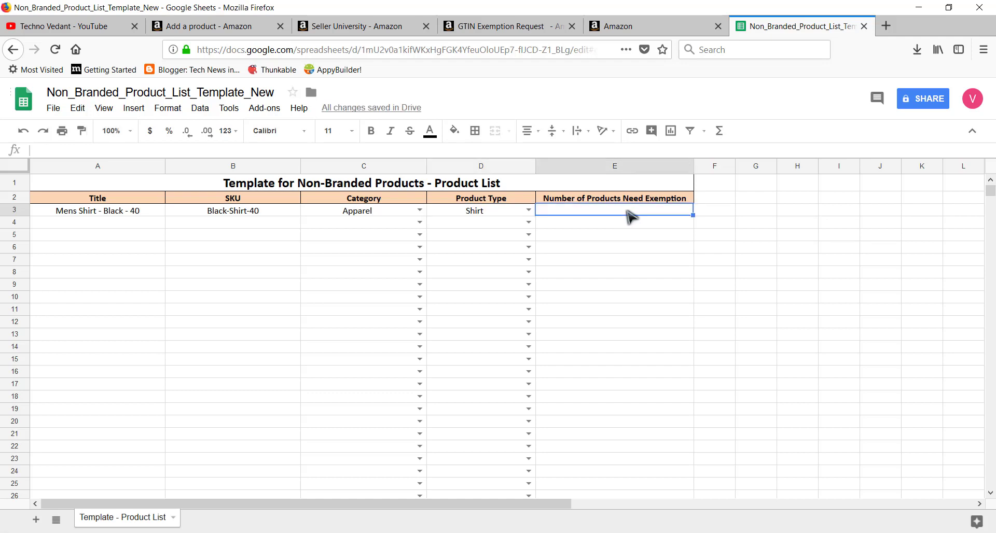
pyautogui.write('20')
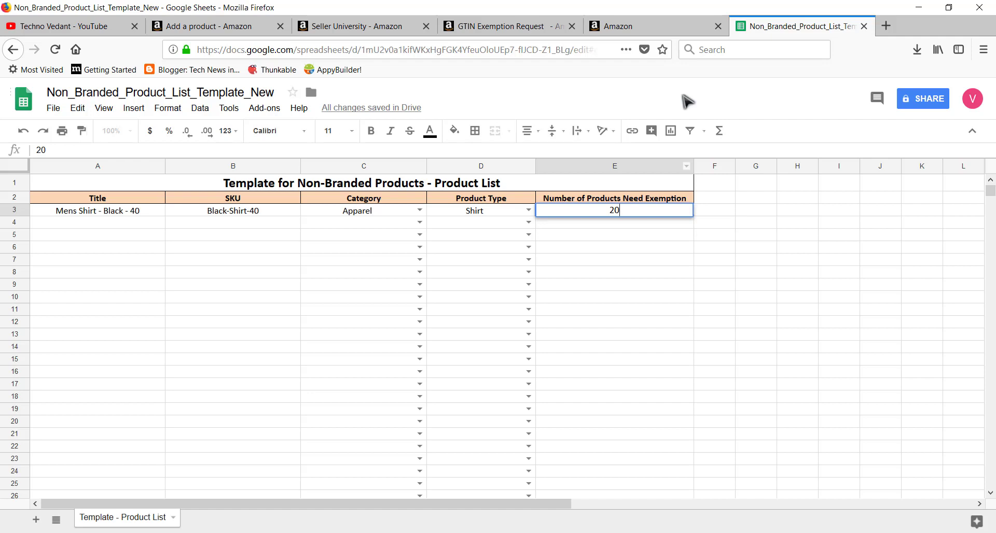
# Copy the title from A3 into A4 and change its ending so it reads "Mens Shirt - Black - 42".
pyautogui.click(99, 228)
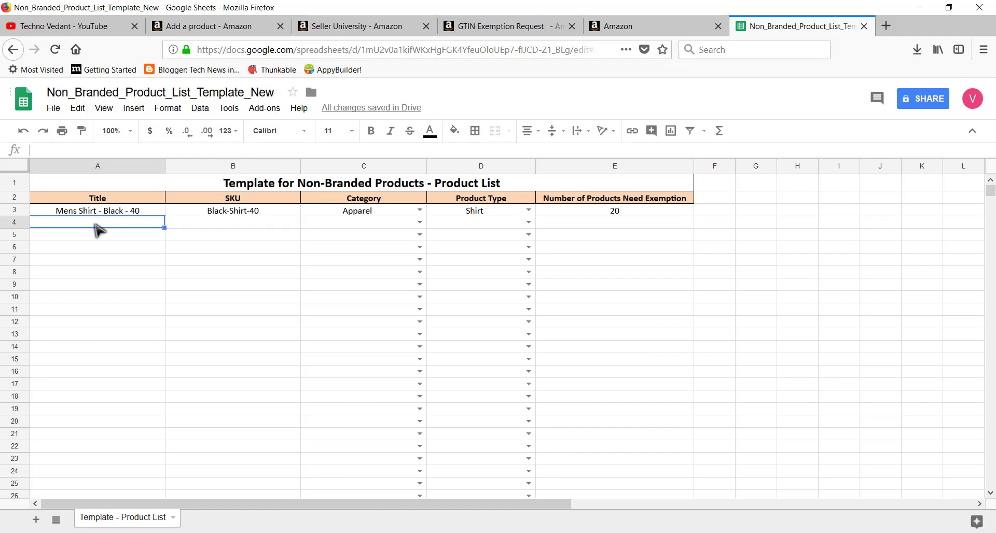
pyautogui.click(112, 209)
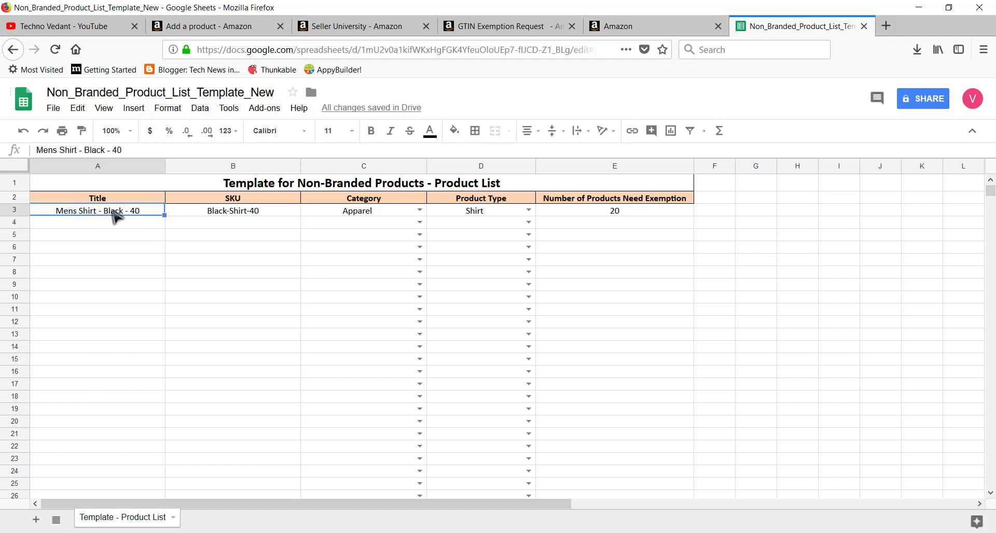
pyautogui.doubleClick(115, 212)
pyautogui.hotkey('ctrl', 'a')
pyautogui.hotkey('ctrl', 'c')
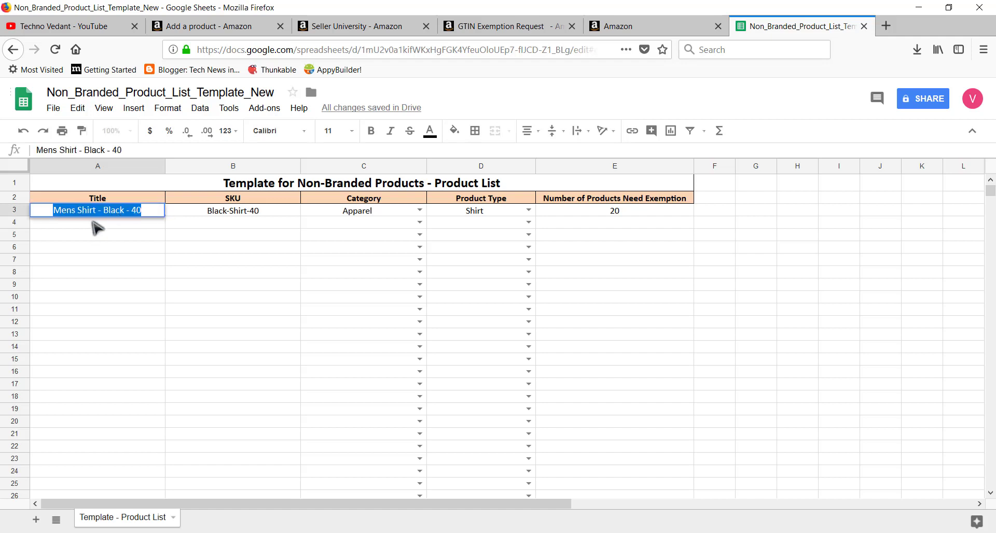
pyautogui.click(96, 223)
pyautogui.hotkey('ctrl', 'v')
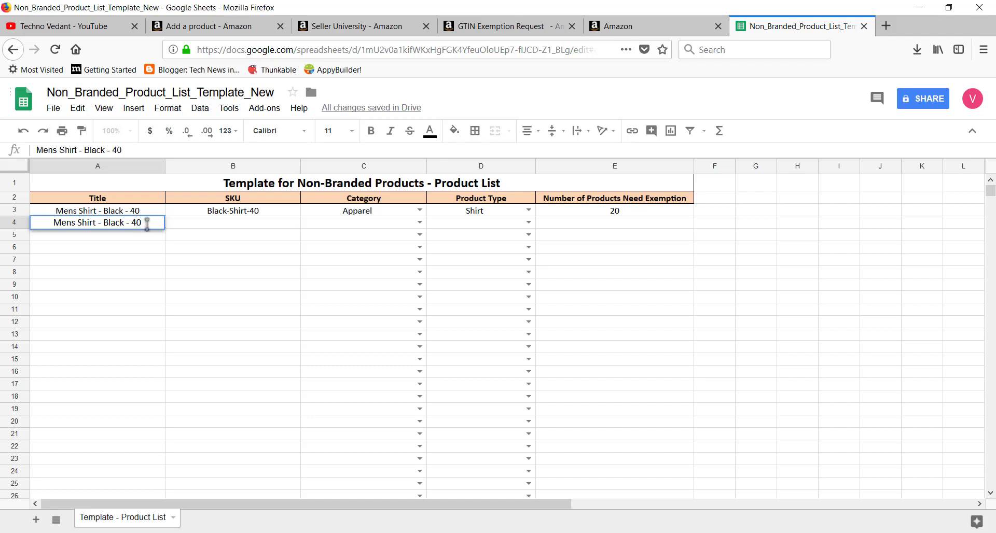
pyautogui.press('BackSpace')
pyautogui.write('2')
# Copy the SKU from B3 into B4 and change it to "Black-Shirt-42".
pyautogui.click(231, 227)
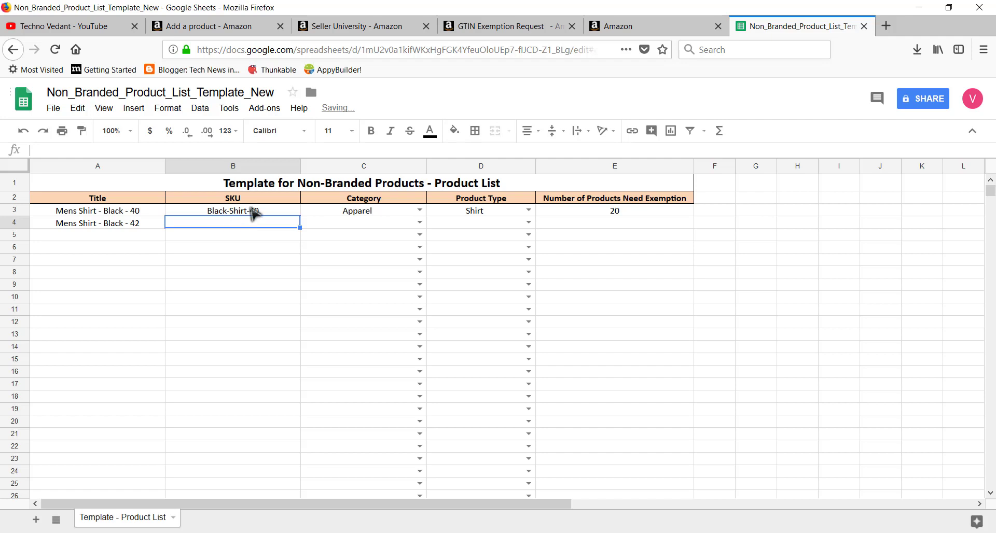
pyautogui.click(251, 213)
pyautogui.doubleClick(251, 213)
pyautogui.hotkey('ctrl', 'c')
pyautogui.click(244, 228)
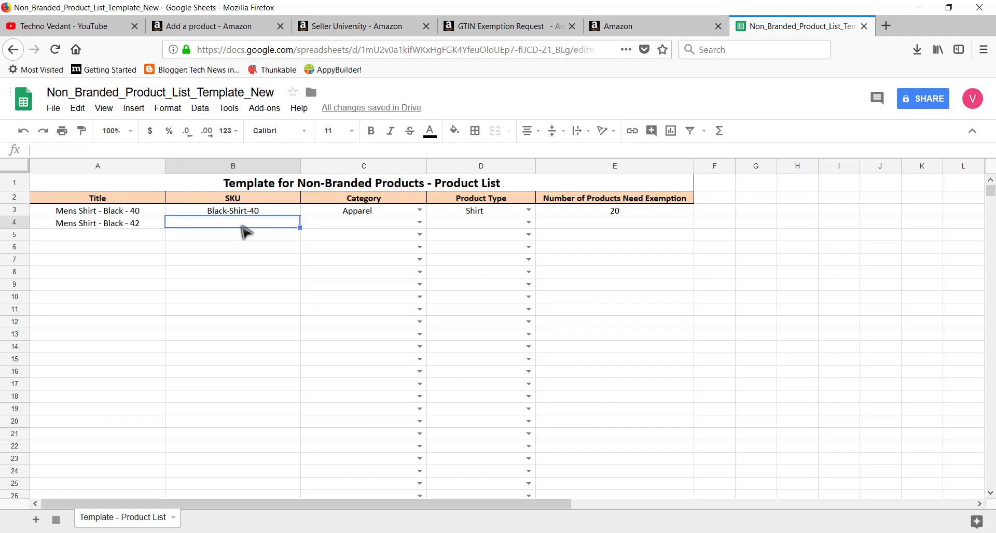
pyautogui.hotkey('ctrl', 'v')
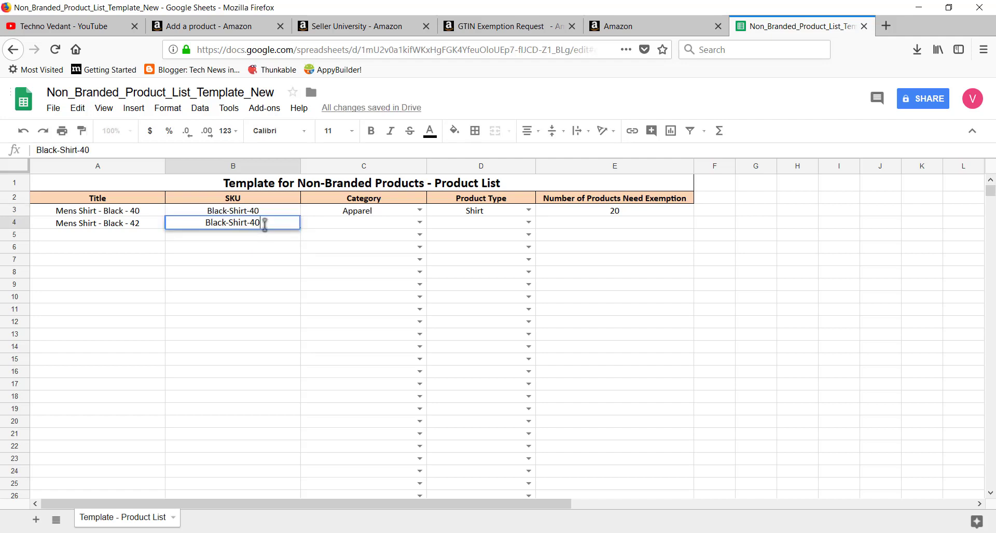
pyautogui.write('2')
pyautogui.press('BackSpace')
pyautogui.press('BackSpace')
pyautogui.write('2')
# Copy the category "Apparel" from C3 into C4 for the second product.
pyautogui.click(377, 214)
pyautogui.doubleClick(377, 214)
pyautogui.hotkey('ctrl', 'c')
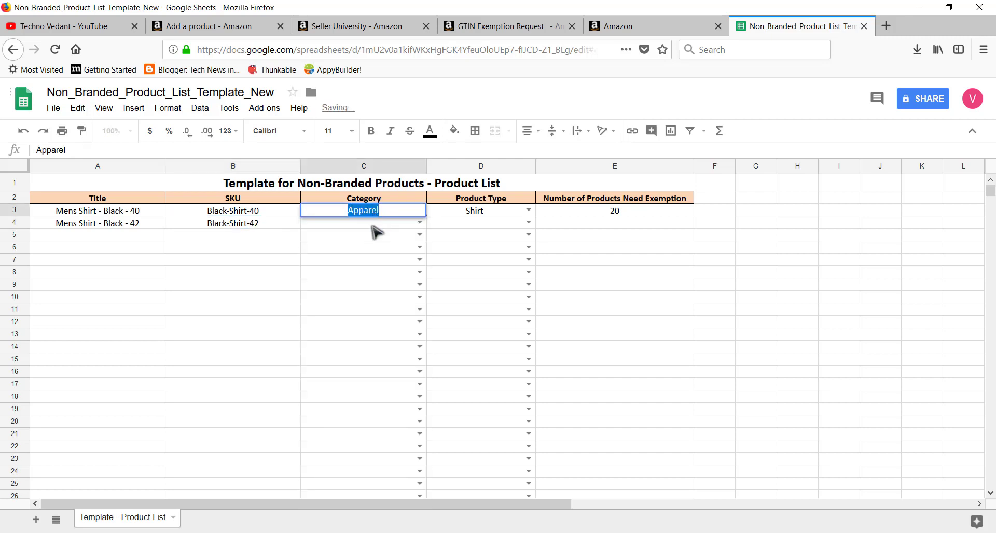
pyautogui.doubleClick(375, 227)
pyautogui.hotkey('ctrl', 'v')
pyautogui.click(489, 224)
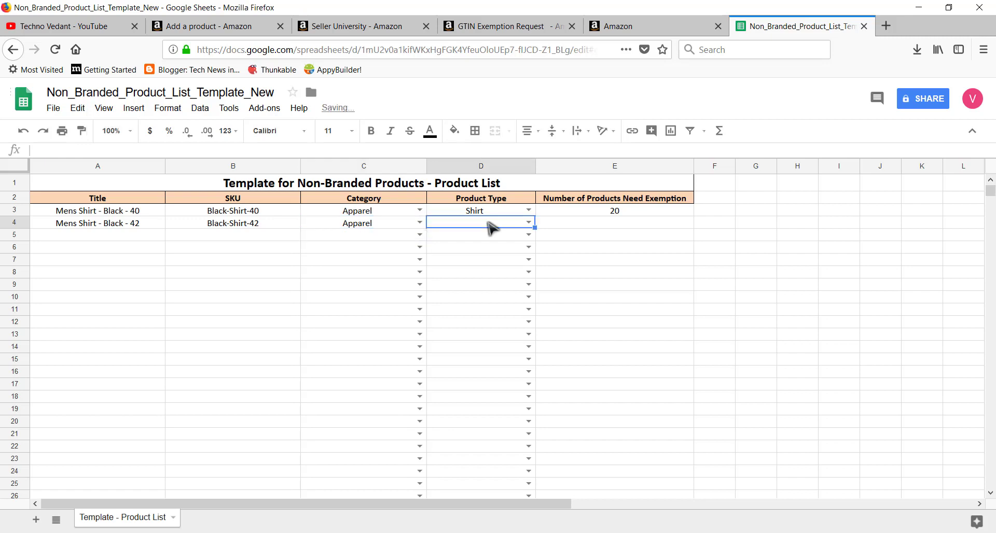
# Set the second product's type in D4 to "Shirt" and the number of products needing exemption in E4 to 20.
pyautogui.doubleClick(487, 221)
pyautogui.write('Shirt')
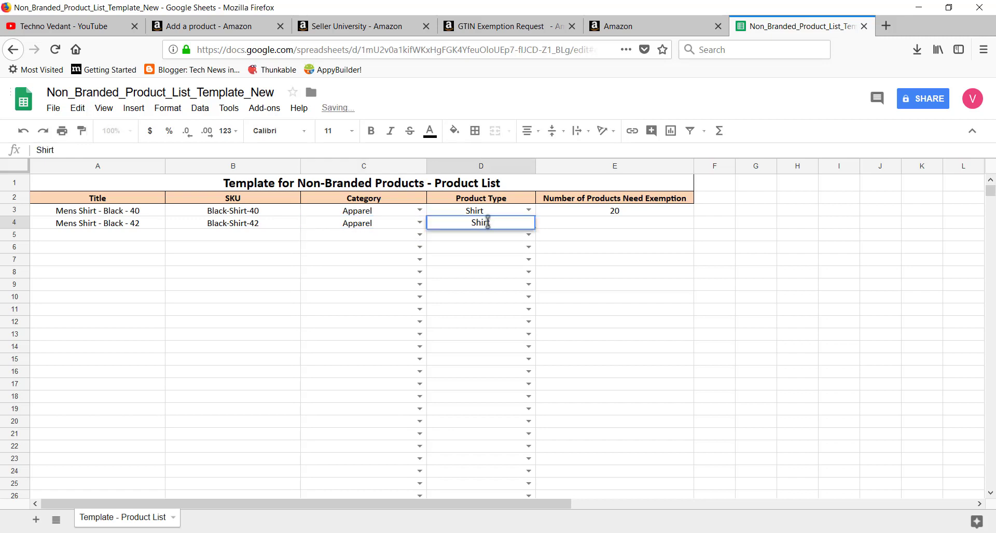
pyautogui.doubleClick(612, 227)
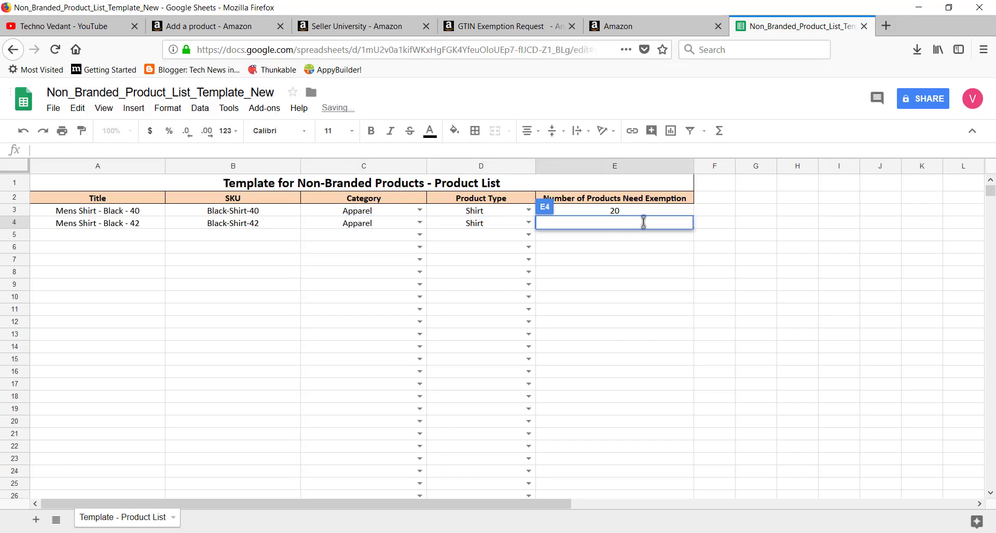
pyautogui.write('20')
pyautogui.click(614, 297)
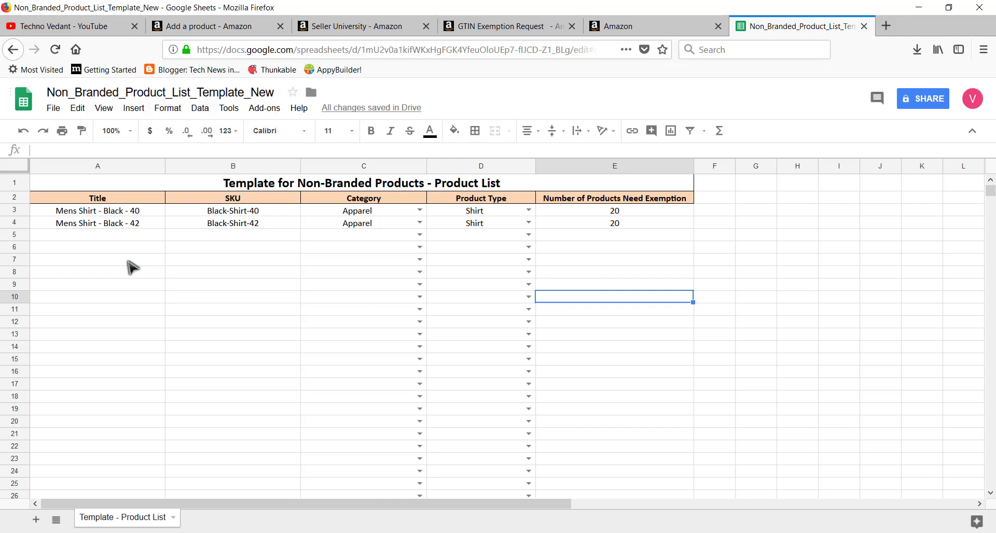
# Show the download options for the completed product list spreadsheet.
pyautogui.click(55, 109)
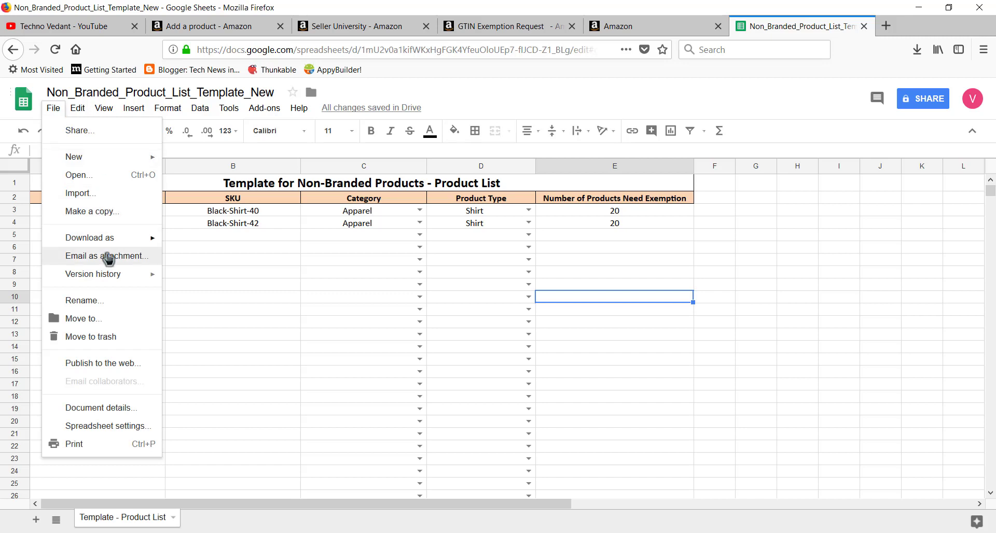
pyautogui.moveTo(127, 241)
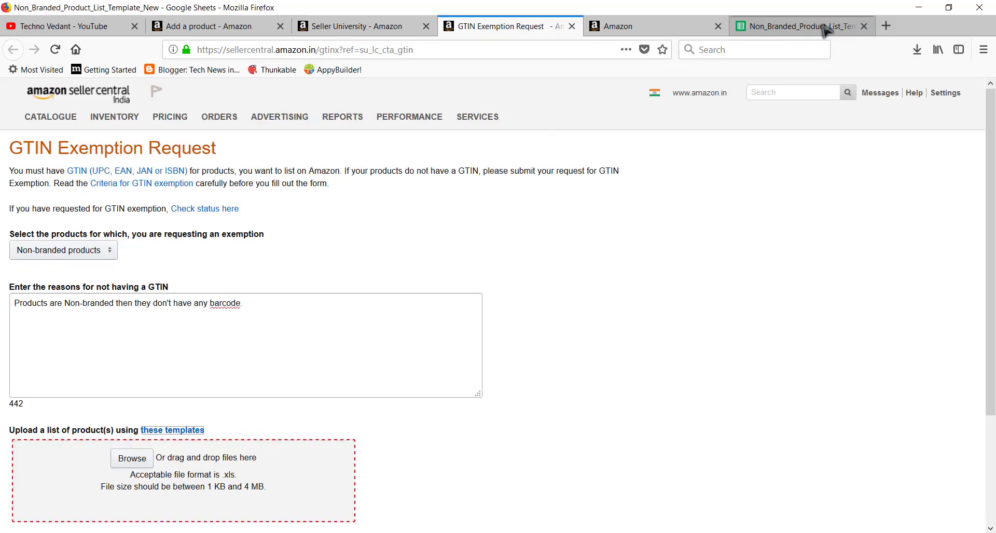
pyautogui.click(823, 26)
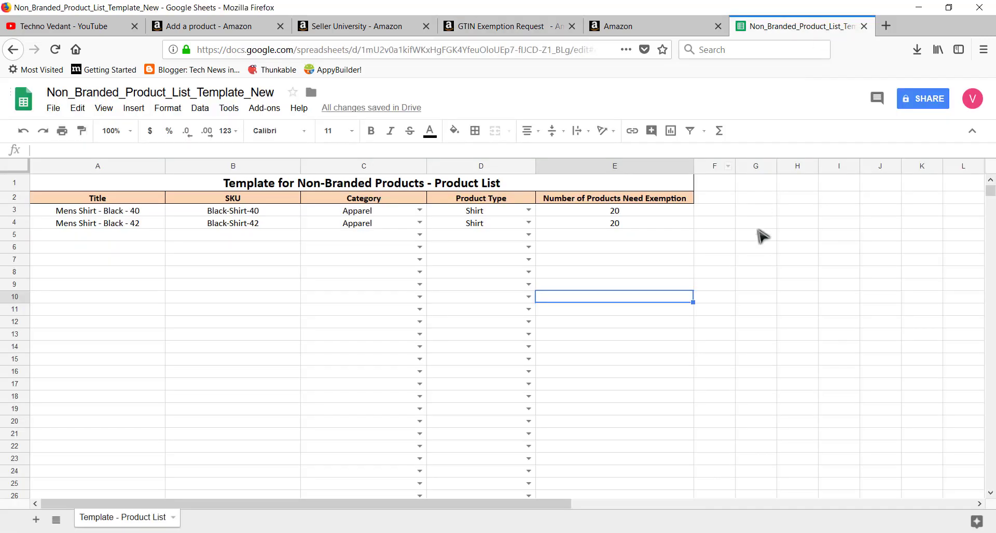
# Switch to Amazon Seller Central's GTIN Exemption Request form and attach Non_Branded_Product_List_Template_New(2).xlsx from New folder (3) as the product list.
pyautogui.click(522, 27)
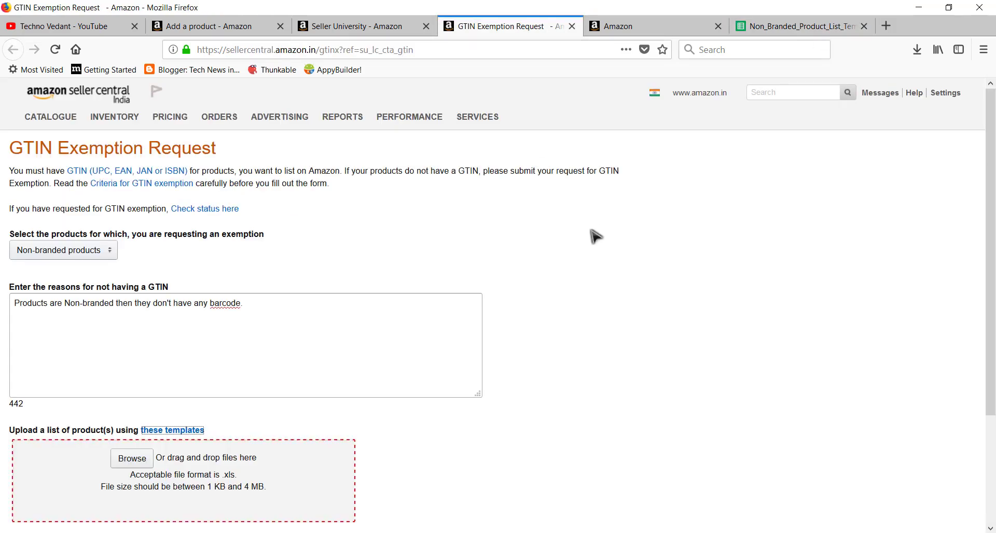
pyautogui.scroll(-3, 596, 236)
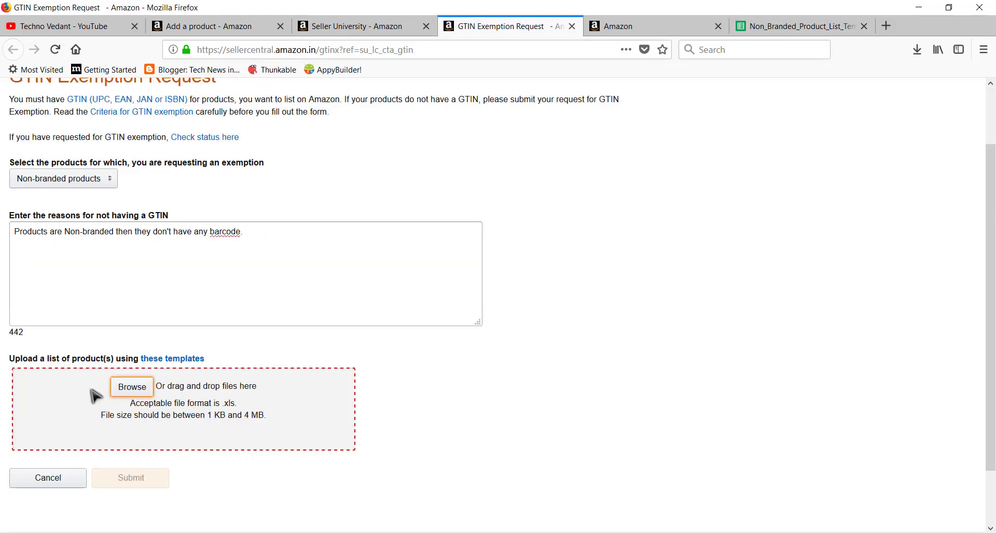
pyautogui.click(136, 393)
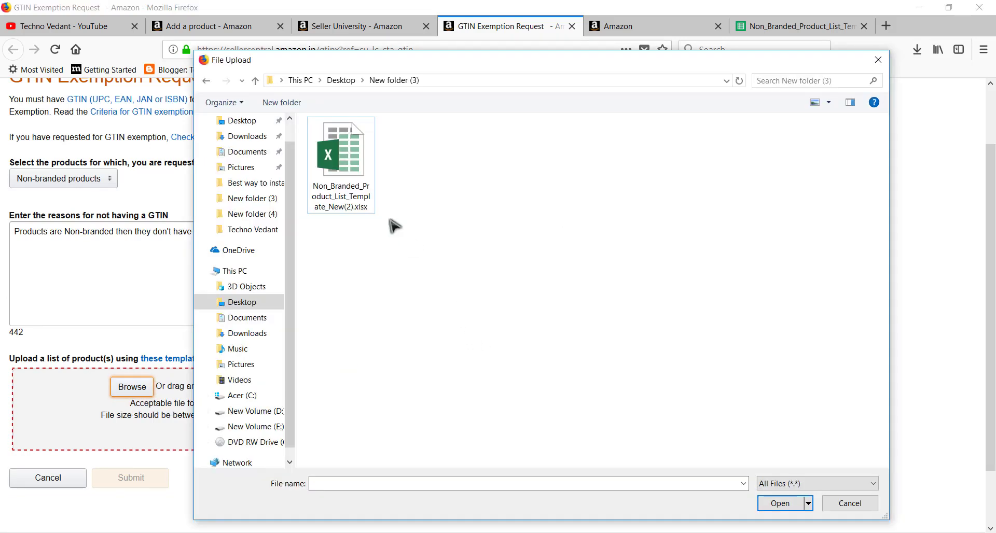
pyautogui.doubleClick(352, 177)
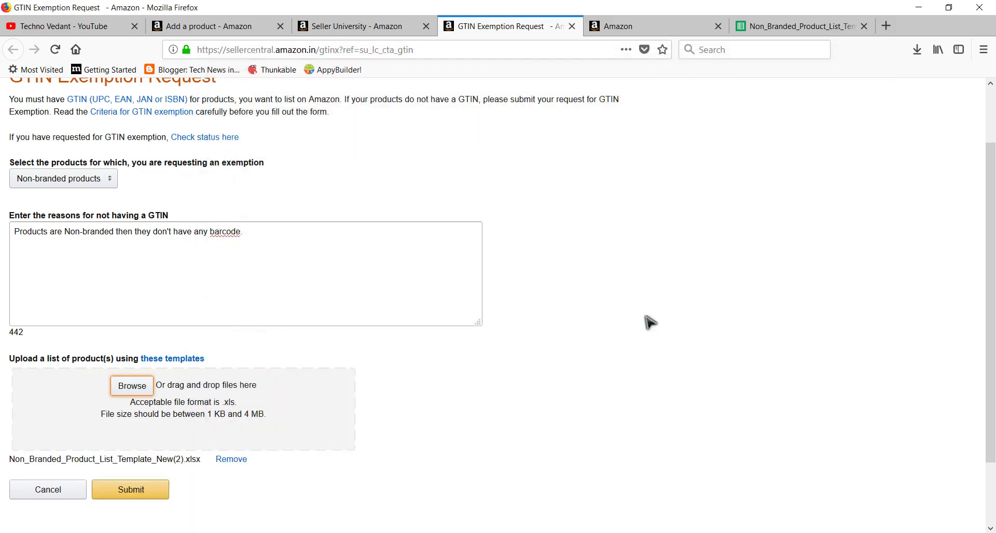
# Submit the GTIN exemption request and highlight the confirmation page's sentence about receiving the result by email.
pyautogui.scroll(-3, 640, 329)
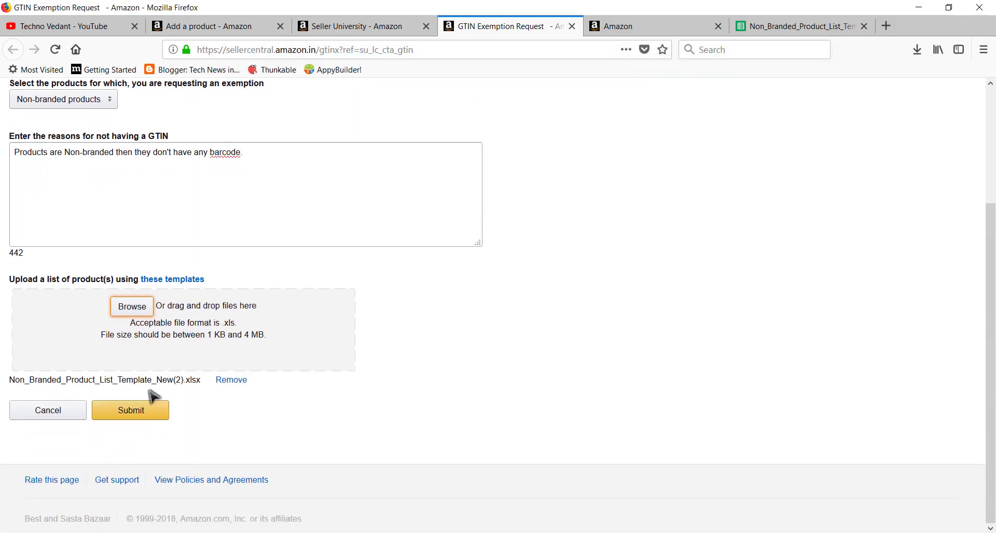
pyautogui.click(138, 412)
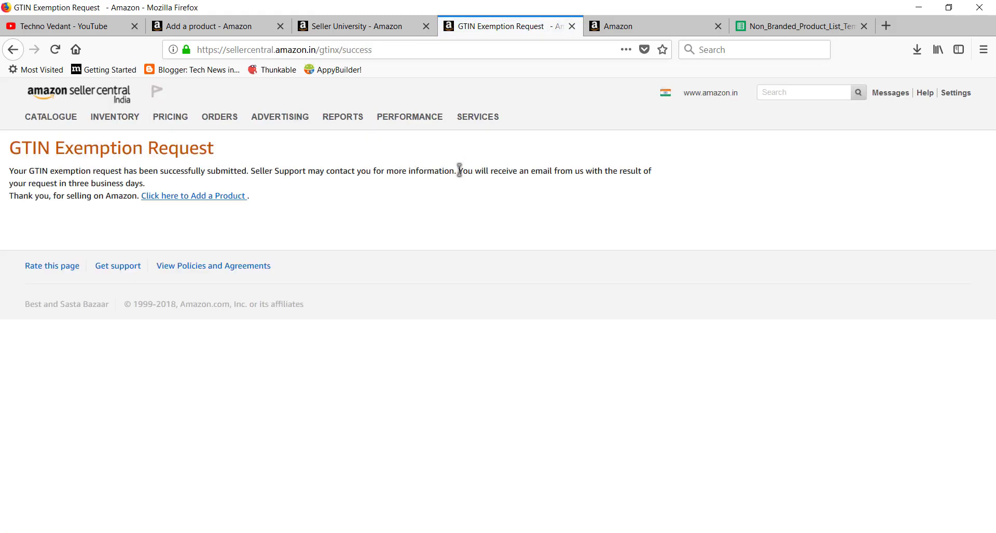
pyautogui.moveTo(458, 170); pyautogui.dragTo(262, 191)
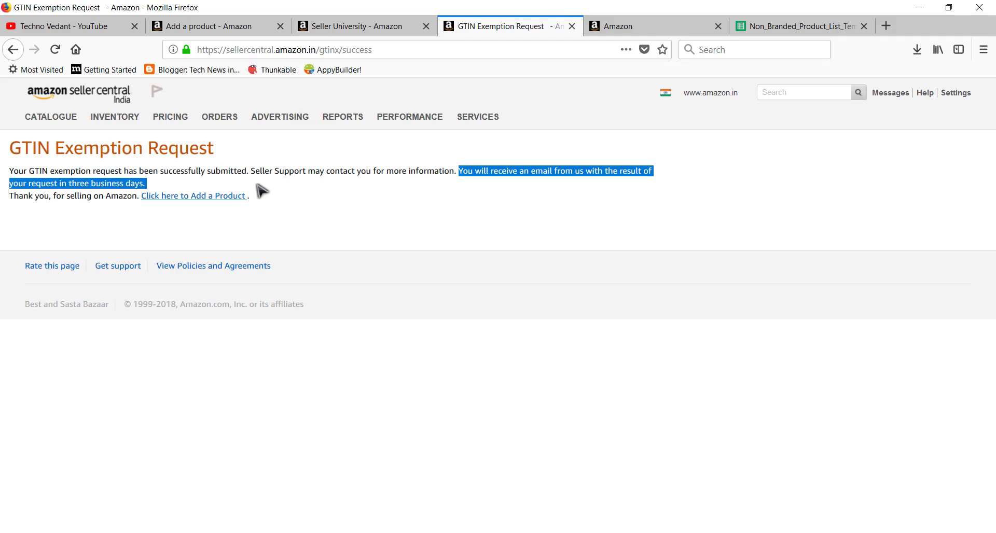